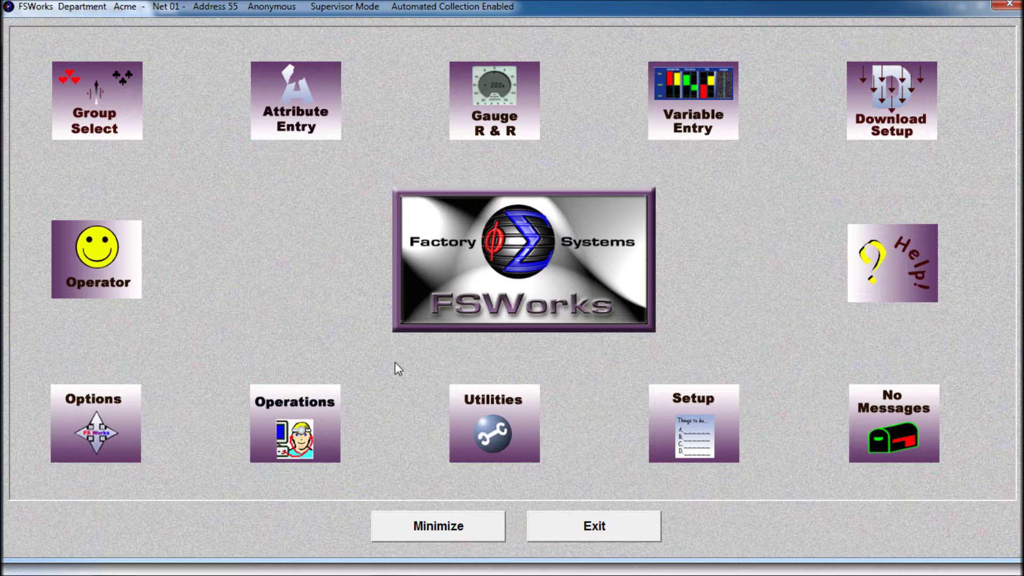
Step: Open Machine Charts for the Press from Operations > Charts/Reports to show its timeline and OEE
click(279, 450)
click(663, 203)
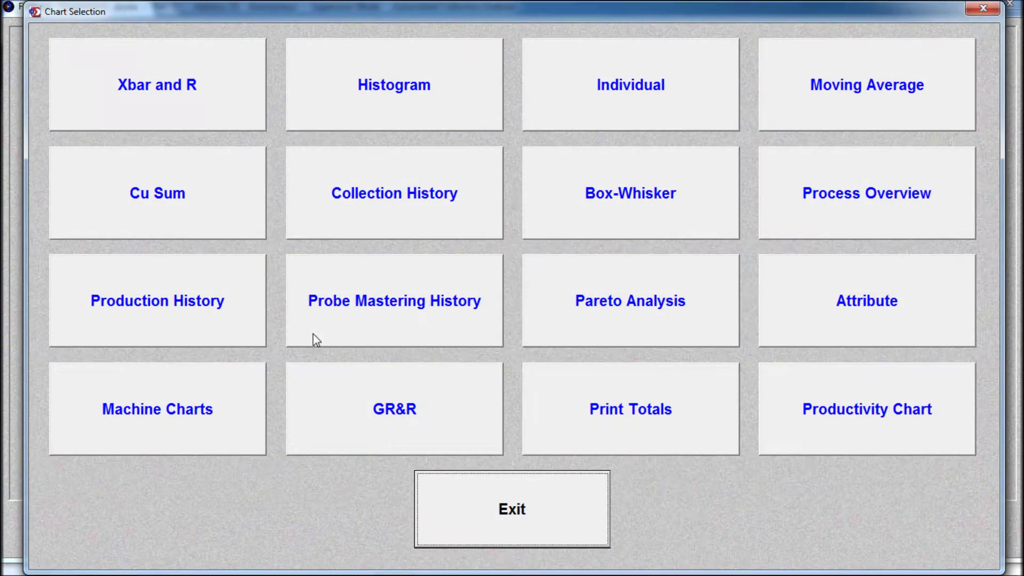
click(190, 407)
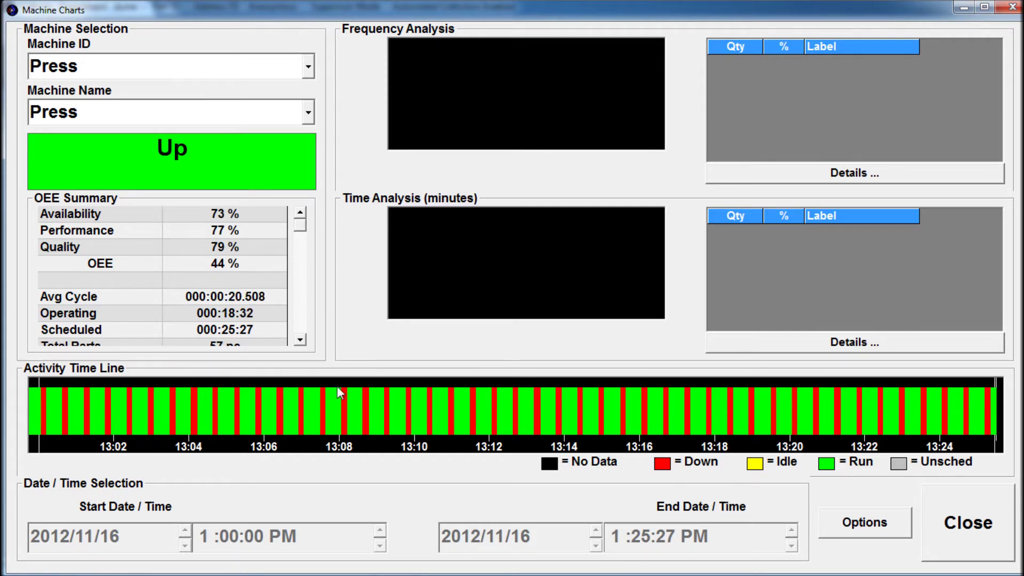
click(300, 340)
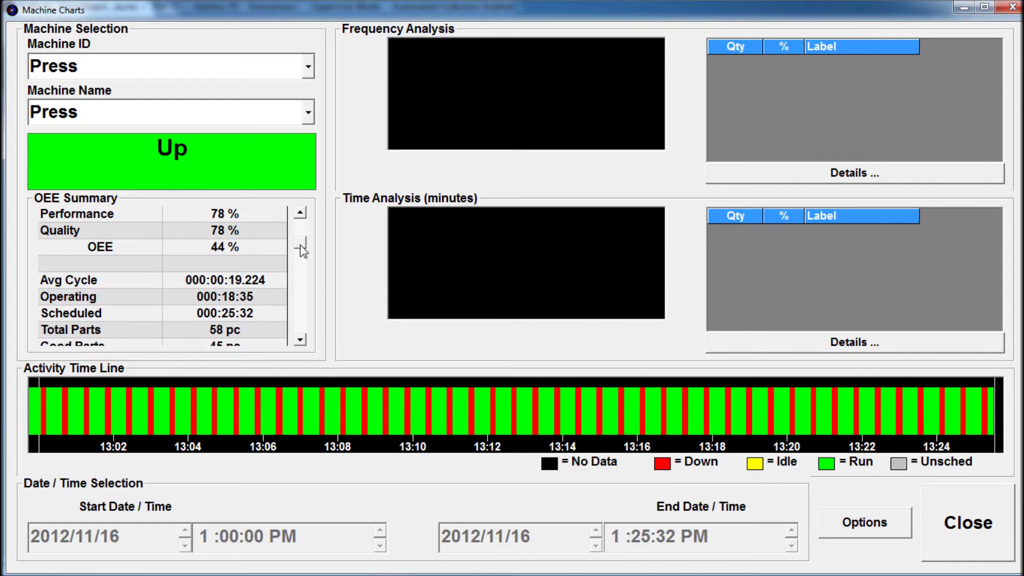
drag(300, 241, 302, 232)
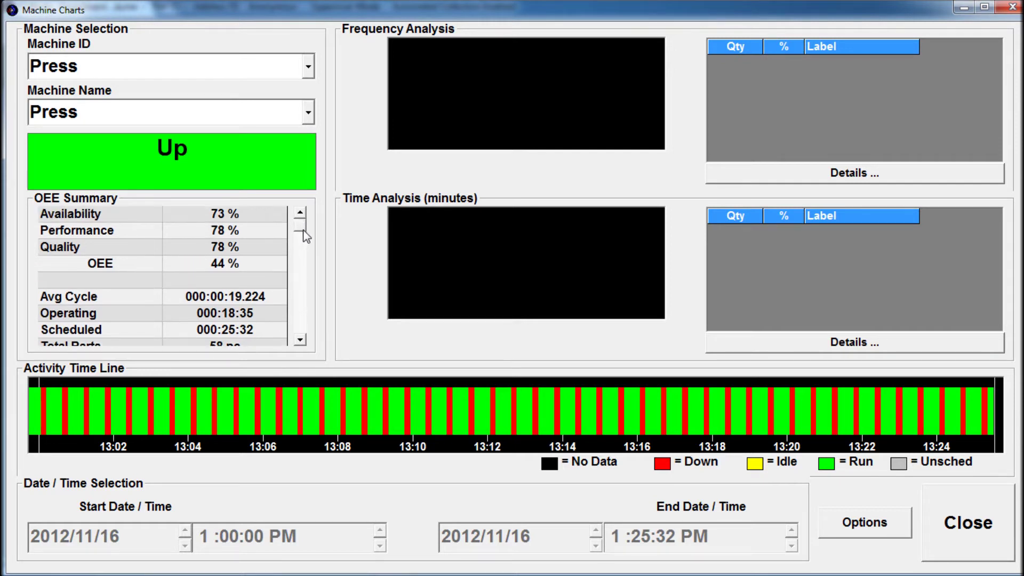
Step: Scroll the Press OEE summary to its end: good/bad parts, cycle times, 87% run efficiency
click(300, 340)
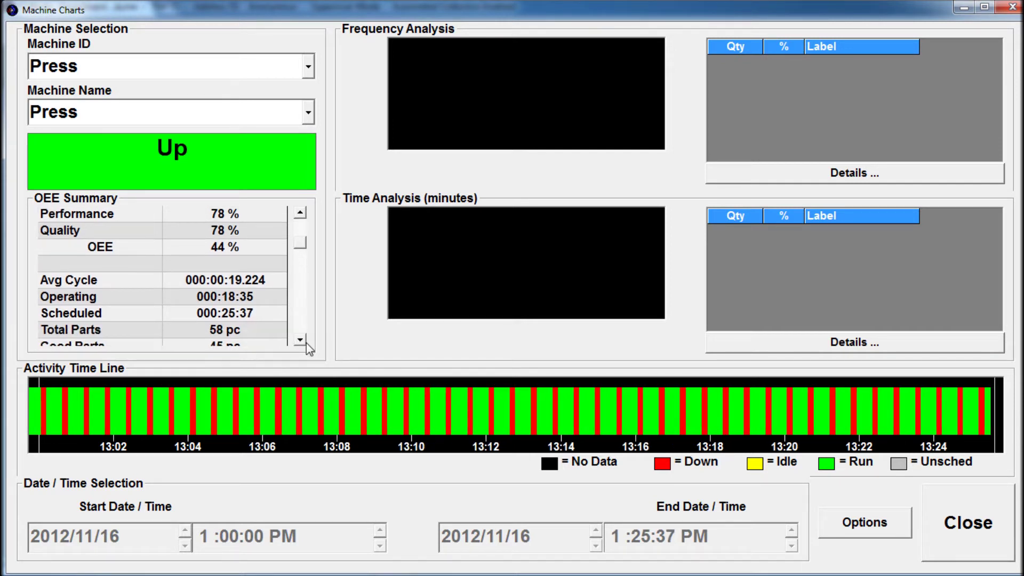
click(301, 340)
click(302, 339)
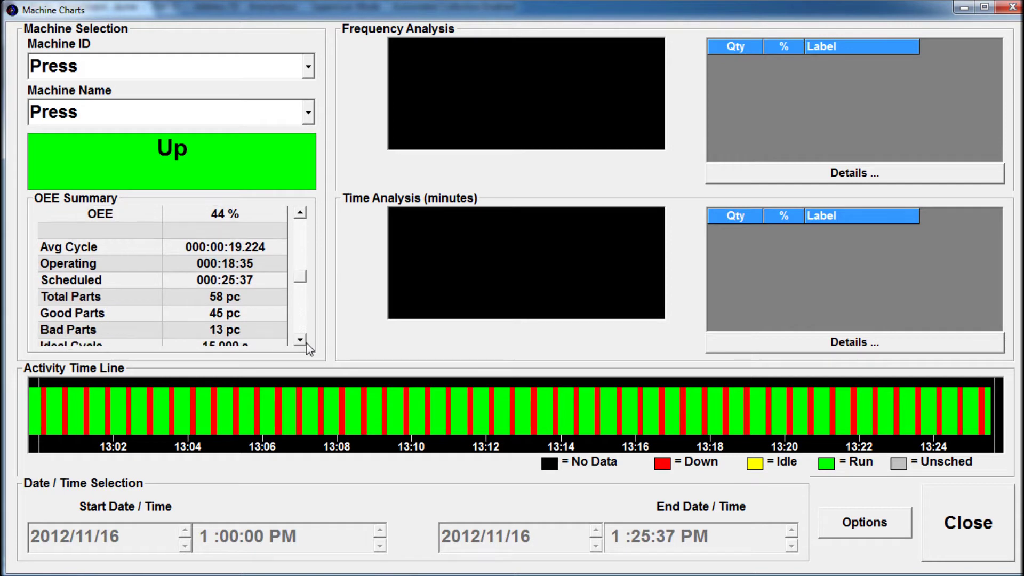
click(301, 340)
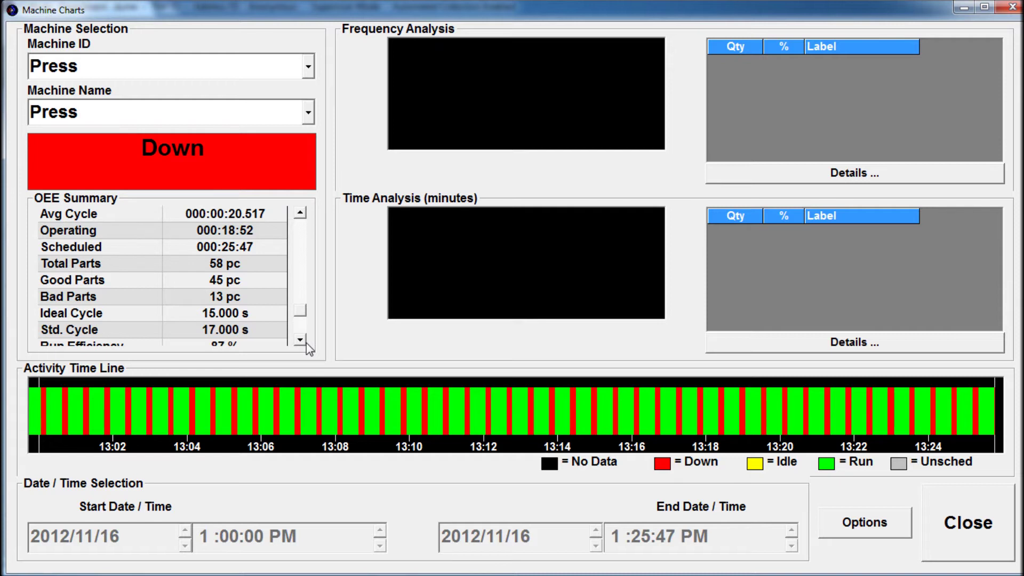
click(305, 342)
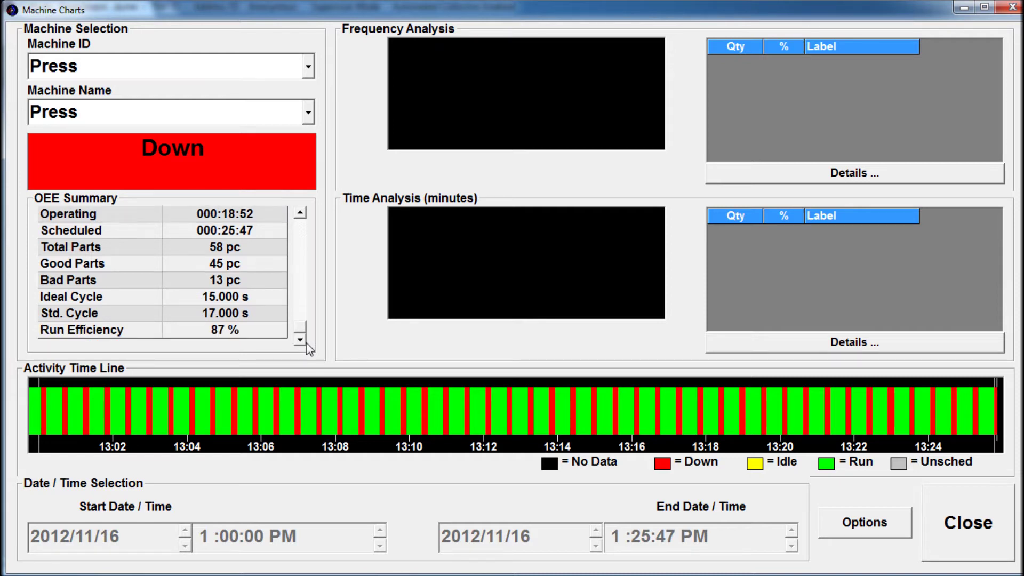